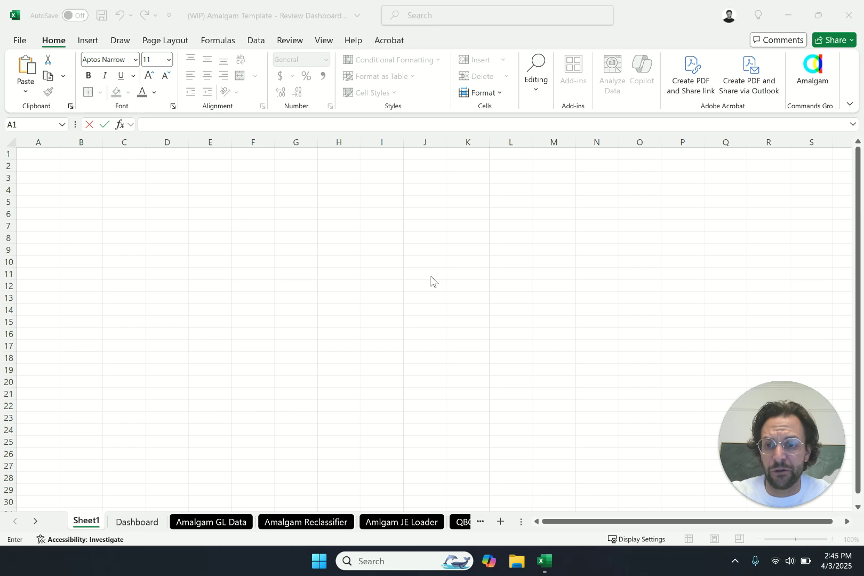
Step: Open the Dashboard sheet and examine the threshold amount and the empty transaction table beneath it
{"action": "left_click", "coordinate": [139, 521]}
{"action": "left_click_drag", "start_coordinate": [107, 365], "coordinate": [528, 449]}
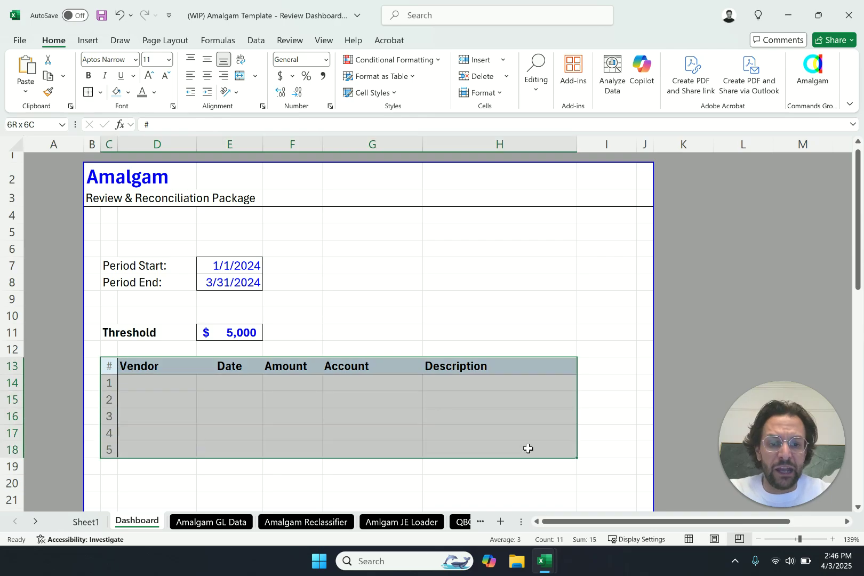
{"action": "left_click", "coordinate": [618, 349]}
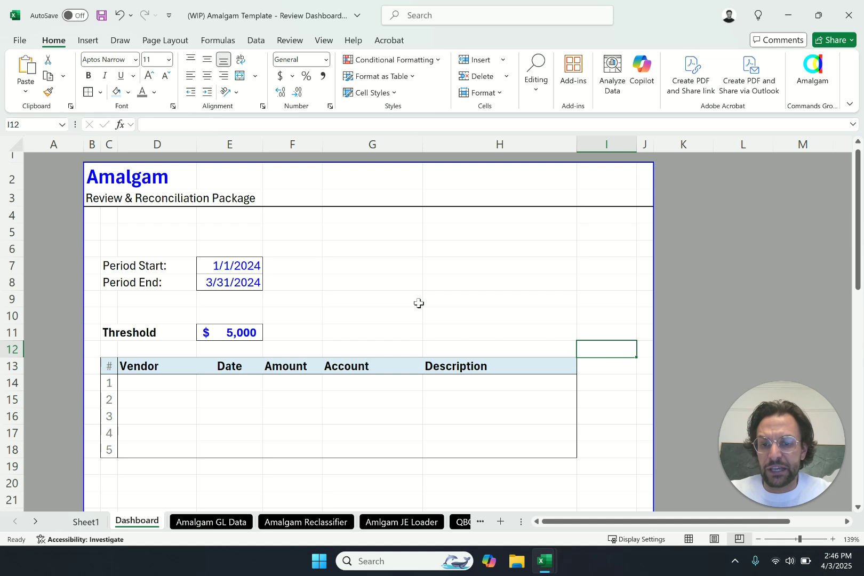
{"action": "left_click", "coordinate": [259, 333]}
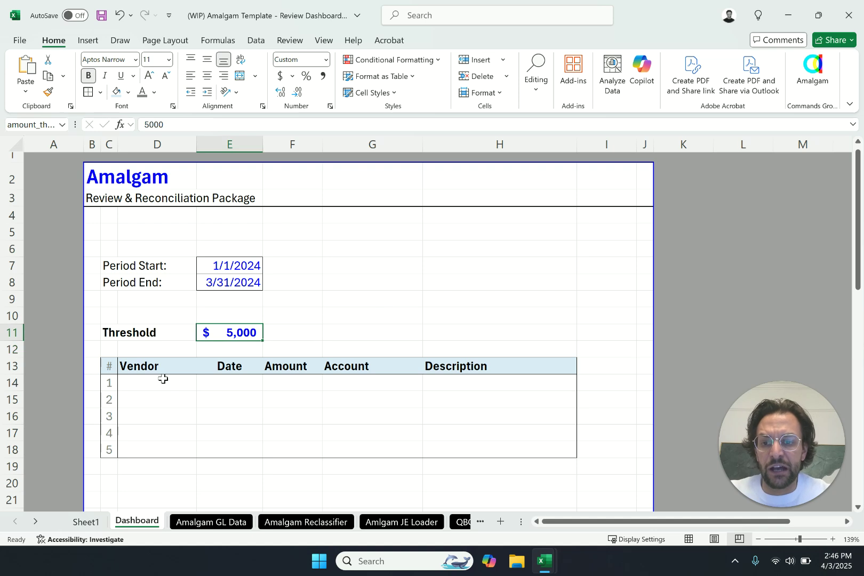
{"action": "left_click_drag", "start_coordinate": [161, 379], "coordinate": [480, 459]}
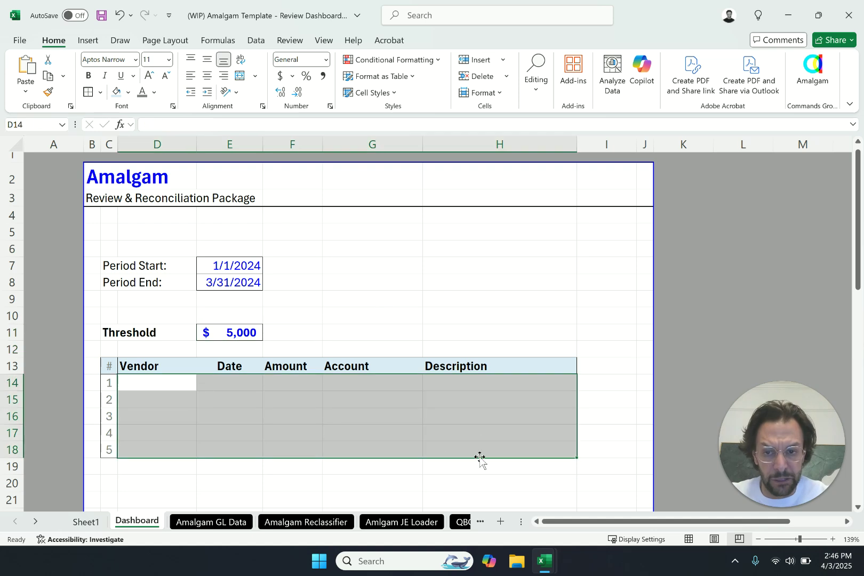
{"action": "left_click", "coordinate": [327, 423]}
Step: Start a VLOOKUP formula in the first Vendor cell, D14, using row number C14 as the lookup value
{"action": "left_click", "coordinate": [161, 386]}
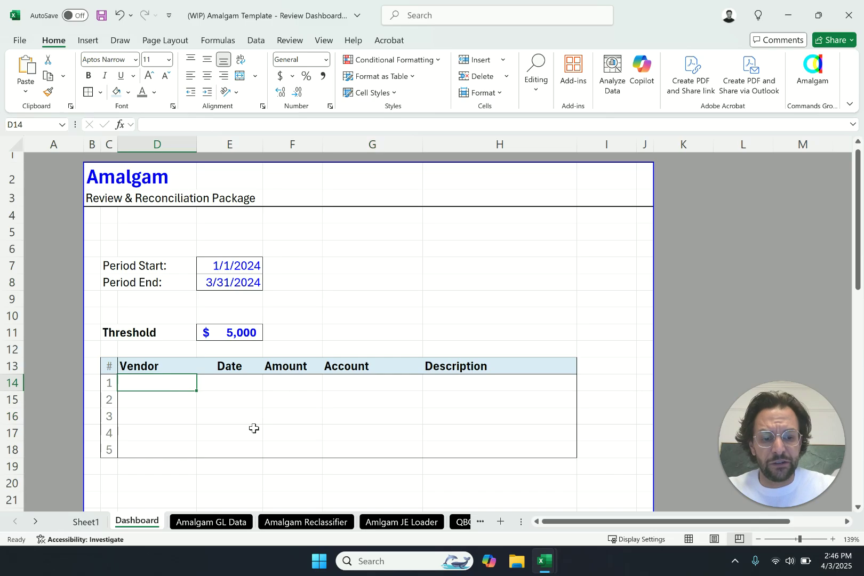
{"action": "type", "text": "=VL"}
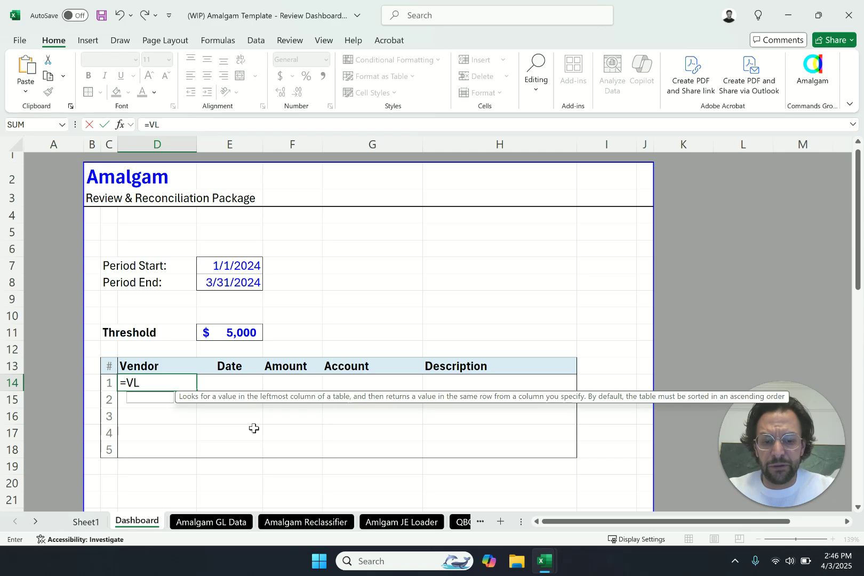
{"action": "type", "text": "OOK"}
{"action": "key", "text": "Tab"}
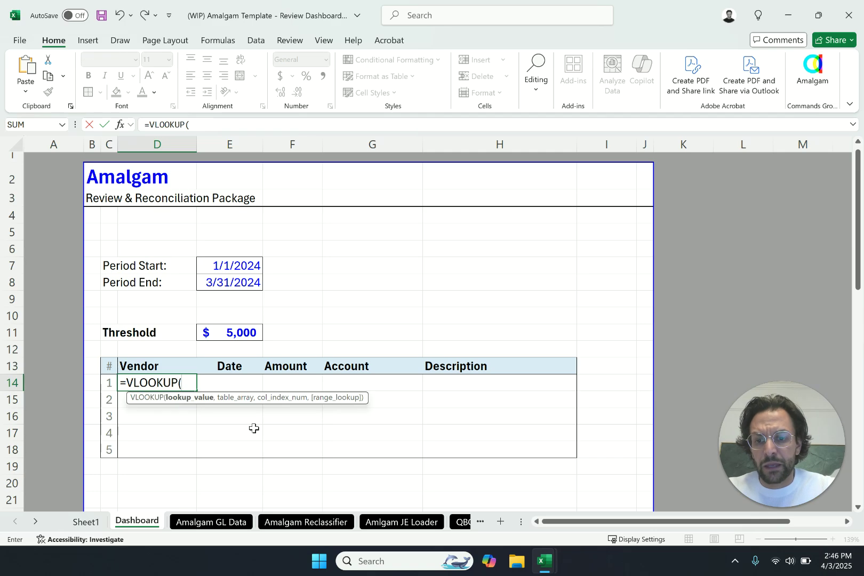
{"action": "left_click", "coordinate": [107, 383]}
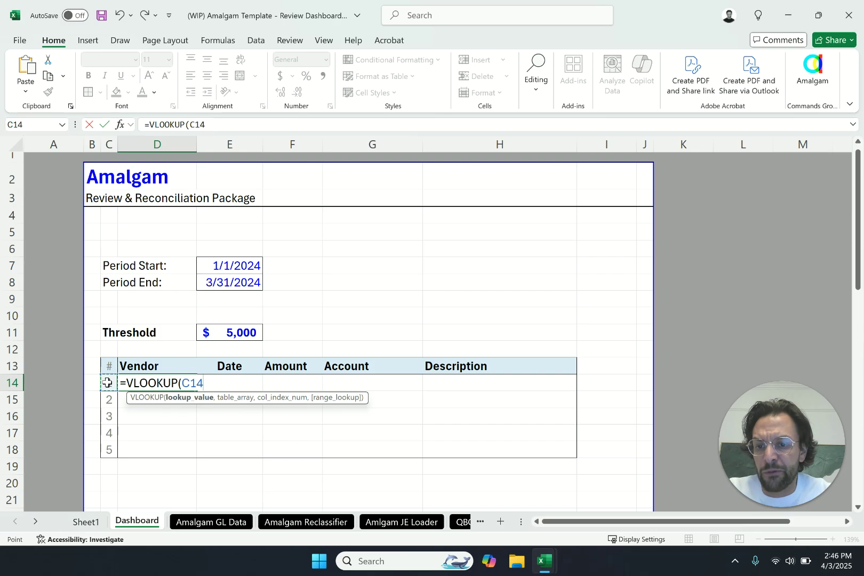
{"action": "type", "text": ","}
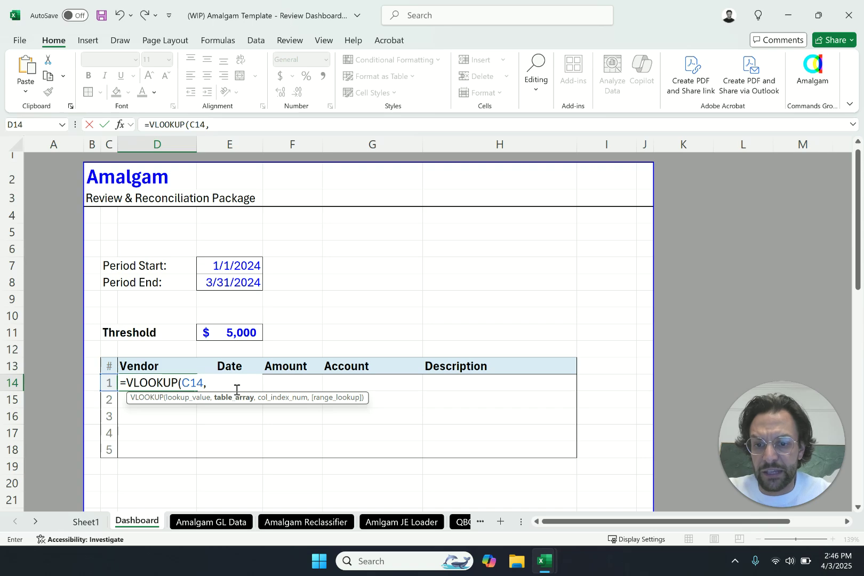
Step: Set the formula's table array to columns G:U of the Amalgam GL Data sheet, from Over Threshold through Vendor
{"action": "left_click", "coordinate": [212, 523]}
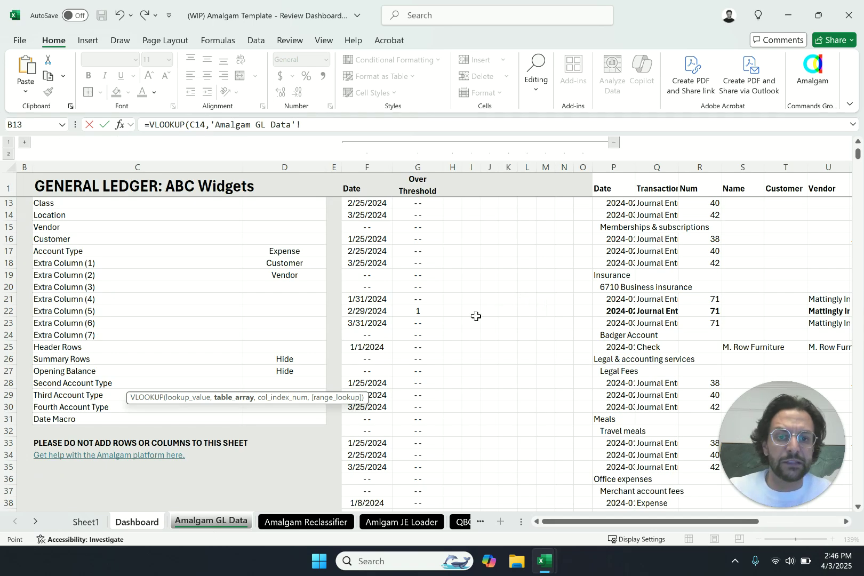
{"action": "scroll", "coordinate": [476, 316], "scroll_direction": "right", "scroll_amount": 2}
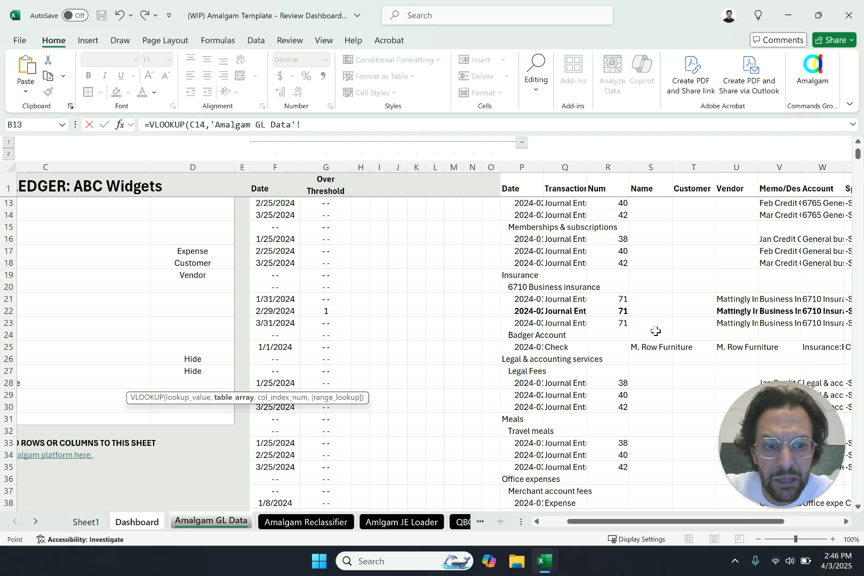
{"action": "scroll", "coordinate": [742, 315], "scroll_direction": "right", "scroll_amount": 2}
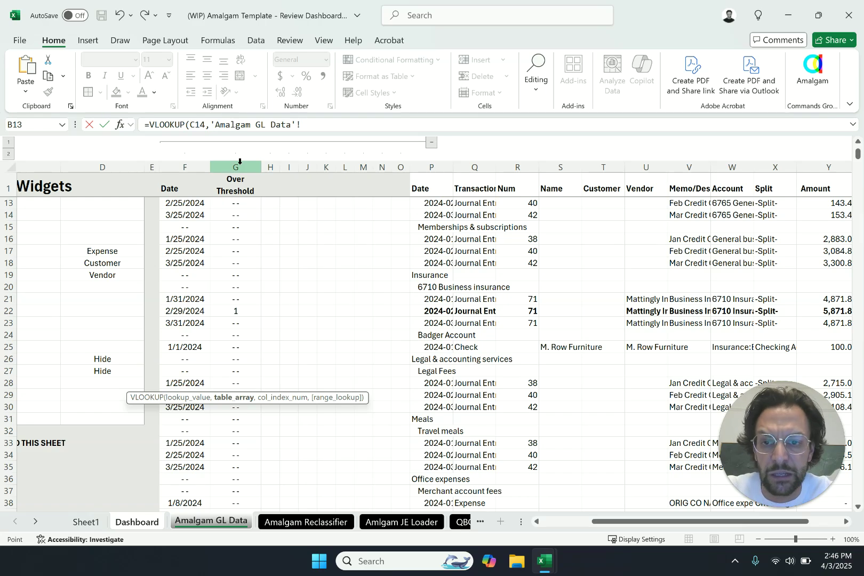
{"action": "left_click_drag", "start_coordinate": [240, 161], "coordinate": [660, 198]}
{"action": "type", "text": ","}
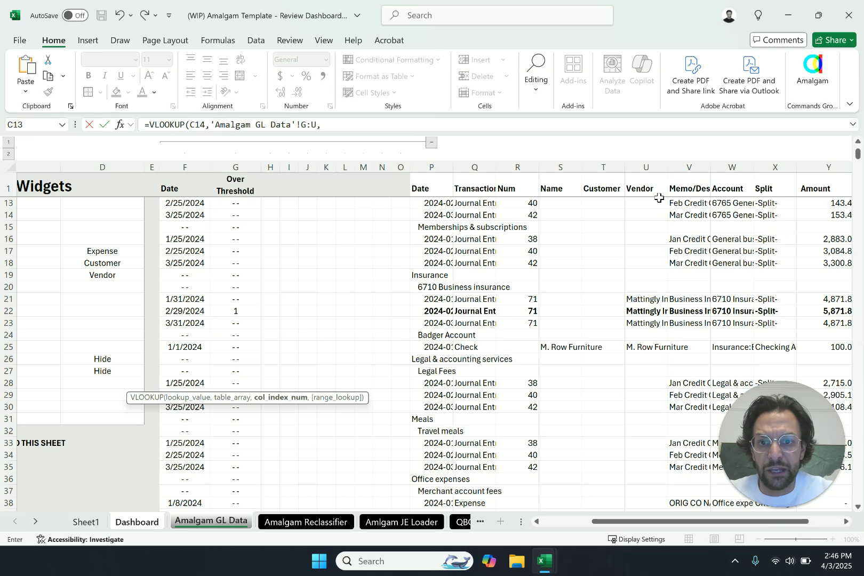
Step: Complete the Vendor lookup with column index 15 and FALSE for an exact match
{"action": "left_click", "coordinate": [352, 124]}
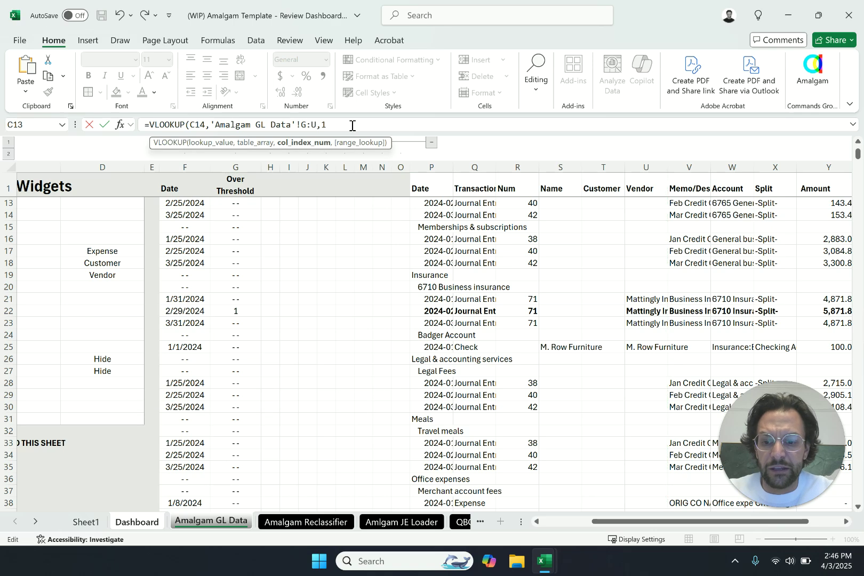
{"action": "type", "text": "15"}
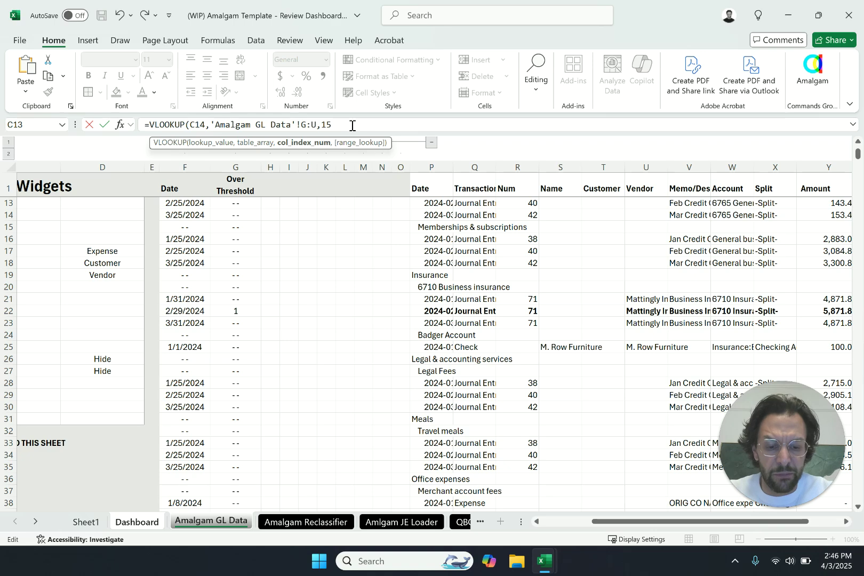
{"action": "type", "text": ",false"}
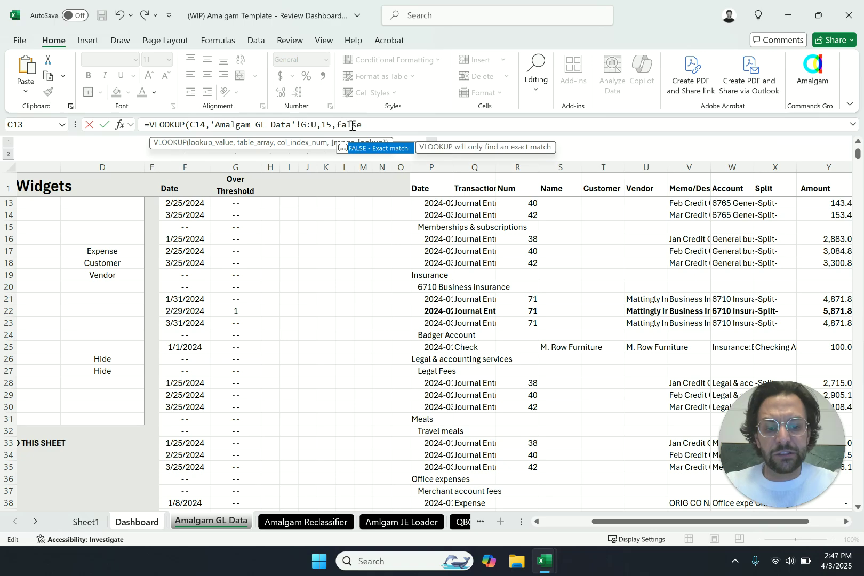
{"action": "type", "text": ")"}
{"action": "key", "text": "Return"}
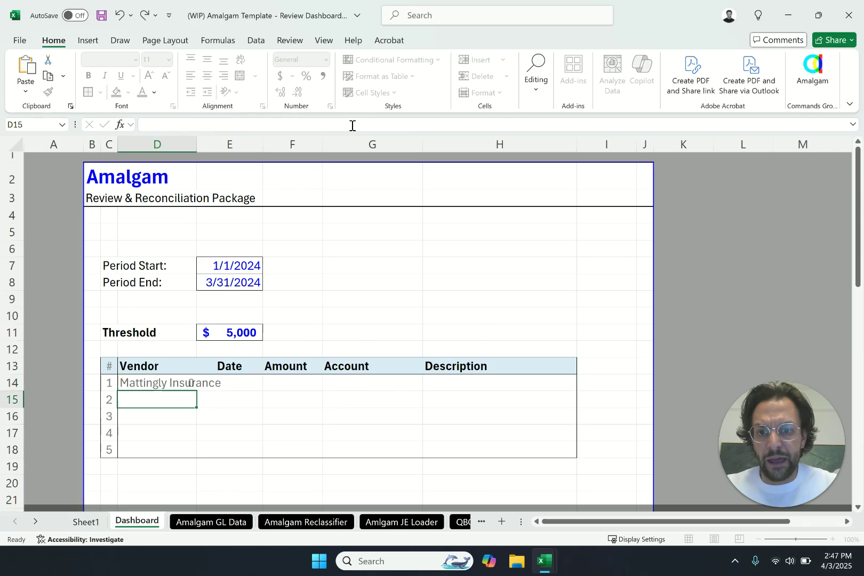
Step: Copy the Vendor lookup formula from D14 into the first Amount cell, F14, keeping its C14 reference
{"action": "left_click", "coordinate": [144, 386]}
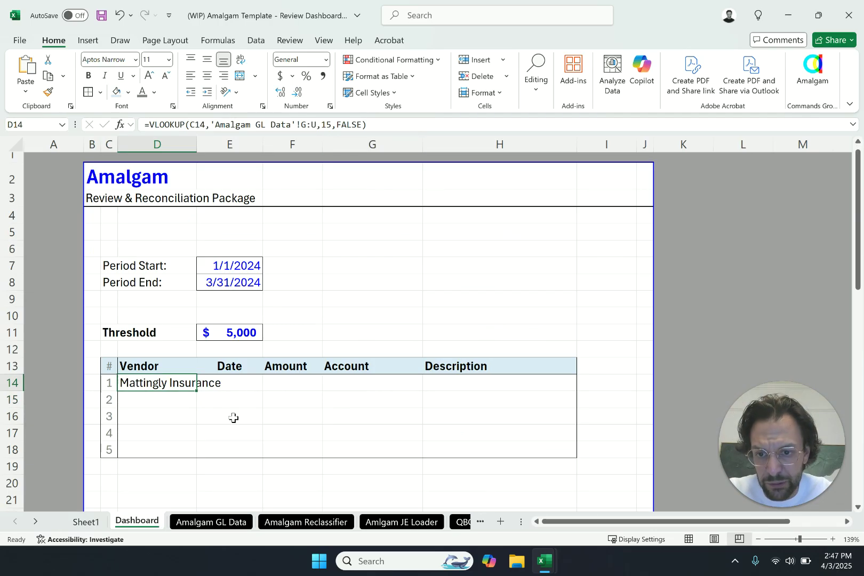
{"action": "left_click", "coordinate": [375, 127]}
{"action": "key", "text": "Escape"}
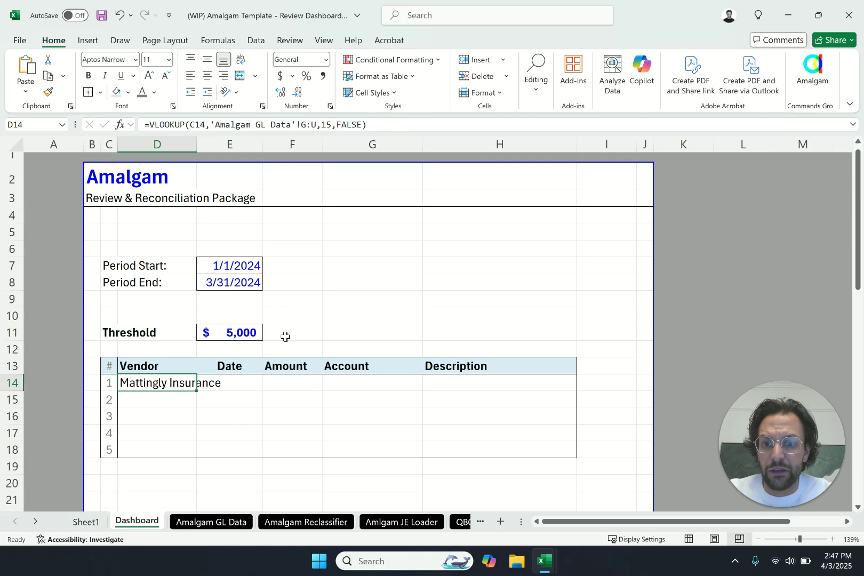
{"action": "double_click", "coordinate": [291, 389]}
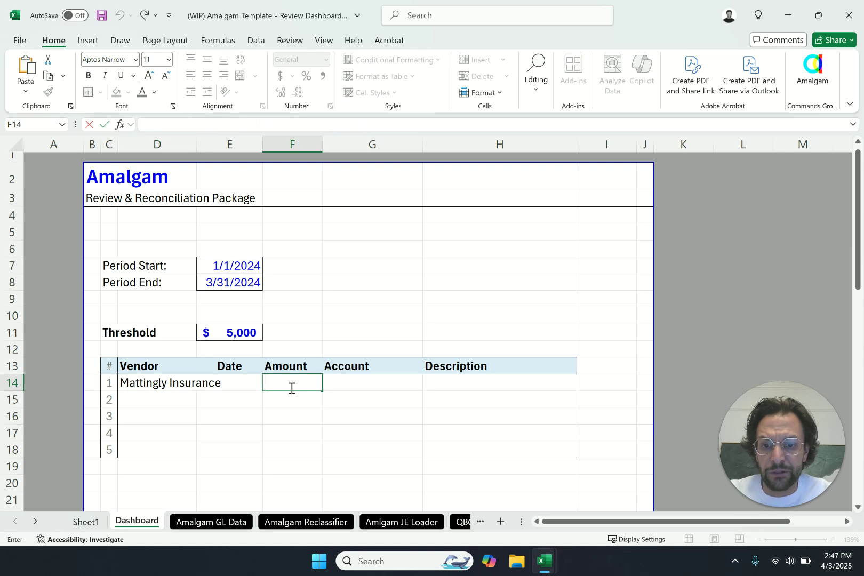
{"action": "type", "text": "=VLOOKUP(C14,'Amalgam GL Data'!G:U,15,FALSE)"}
{"action": "key", "text": "Return"}
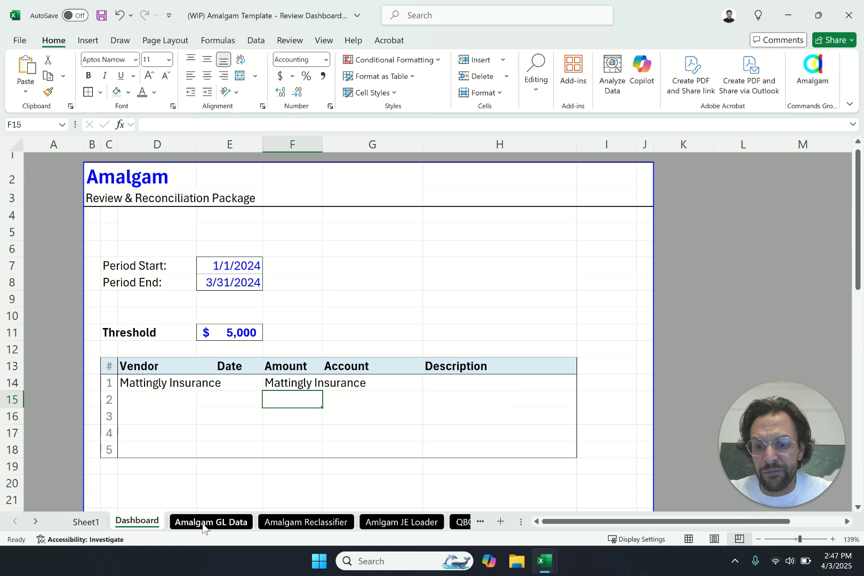
Step: Count the columns from Vendor across to Amount on the Amalgam GL Data sheet
{"action": "left_click", "coordinate": [203, 523]}
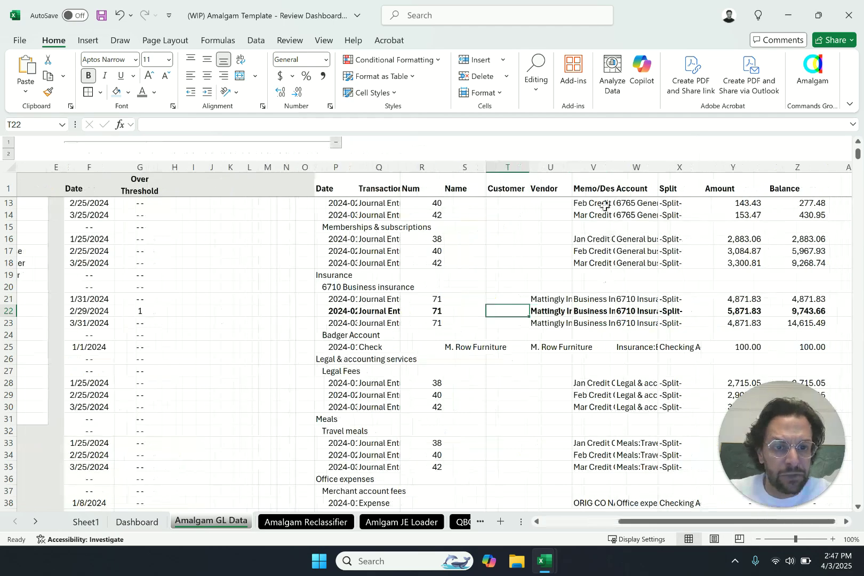
{"action": "left_click", "coordinate": [550, 167]}
{"action": "left_click", "coordinate": [593, 167]}
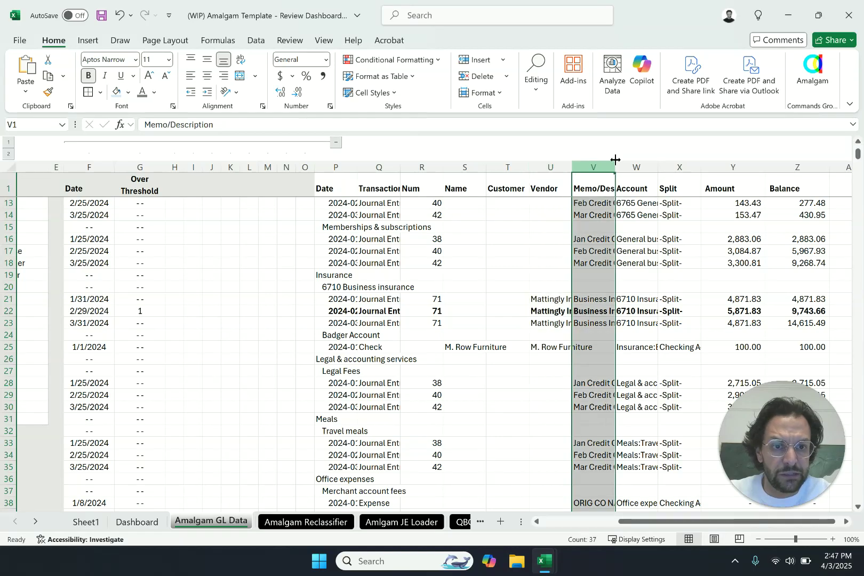
{"action": "left_click", "coordinate": [624, 167]}
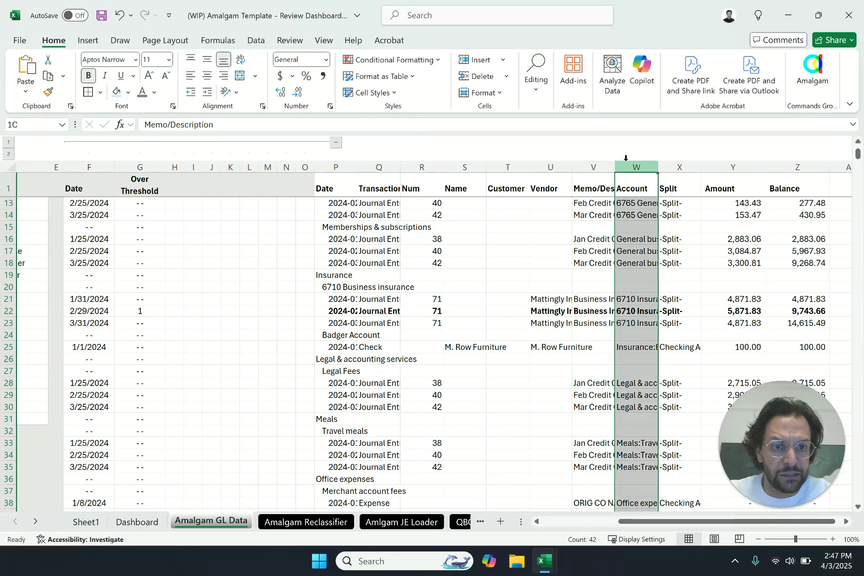
{"action": "left_click", "coordinate": [673, 169]}
{"action": "left_click", "coordinate": [733, 167]}
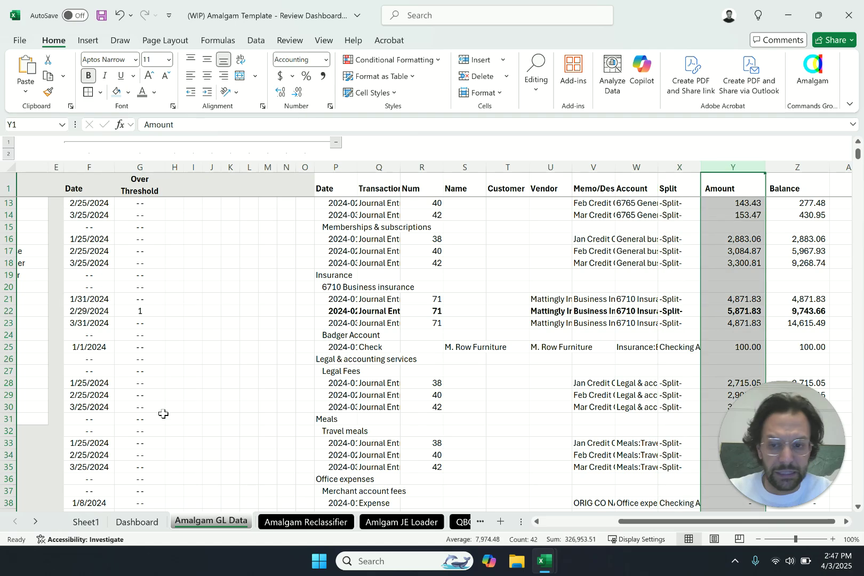
Step: Change the Amount lookup in Dashboard cell F14 to range G:Z with column index 19, and apply the Accounting dollar format
{"action": "left_click", "coordinate": [137, 521]}
{"action": "left_click", "coordinate": [297, 384]}
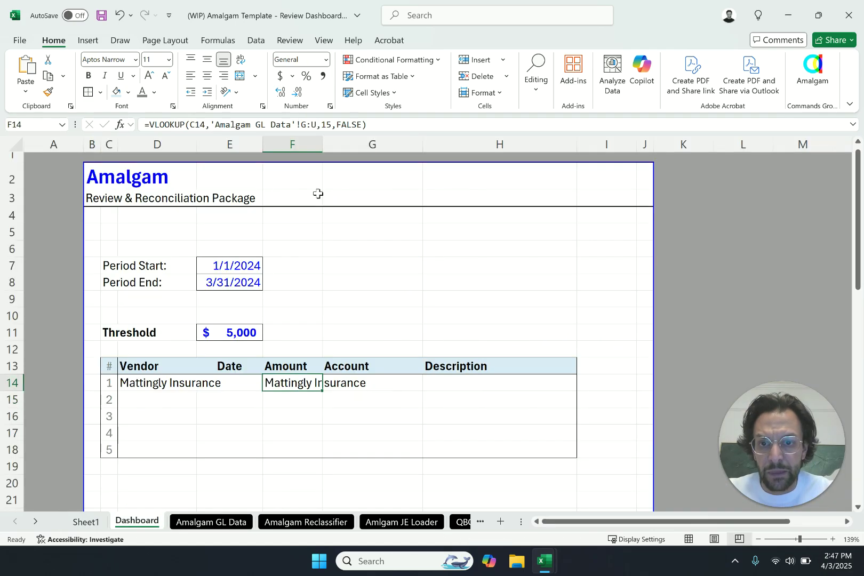
{"action": "left_click", "coordinate": [324, 125]}
{"action": "key", "text": "BackSpace"}
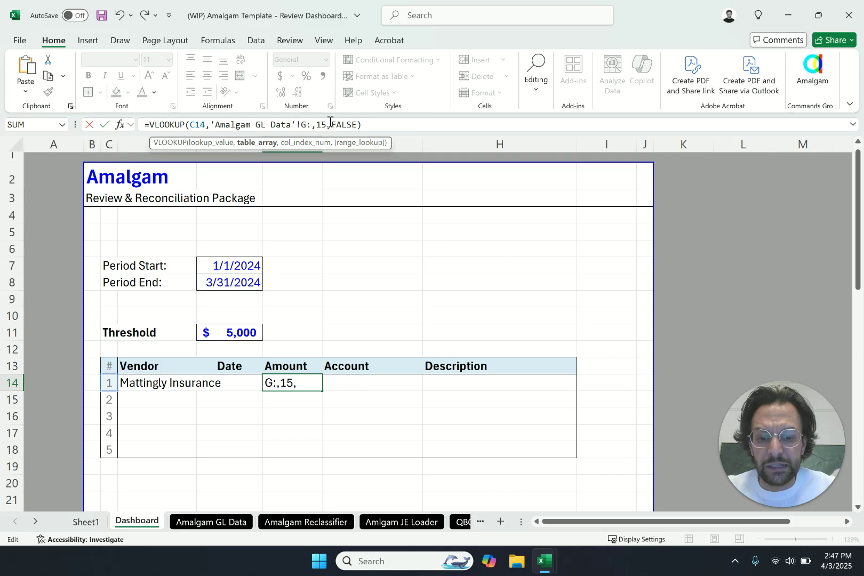
{"action": "type", "text": "Z"}
{"action": "key", "text": "Right"}
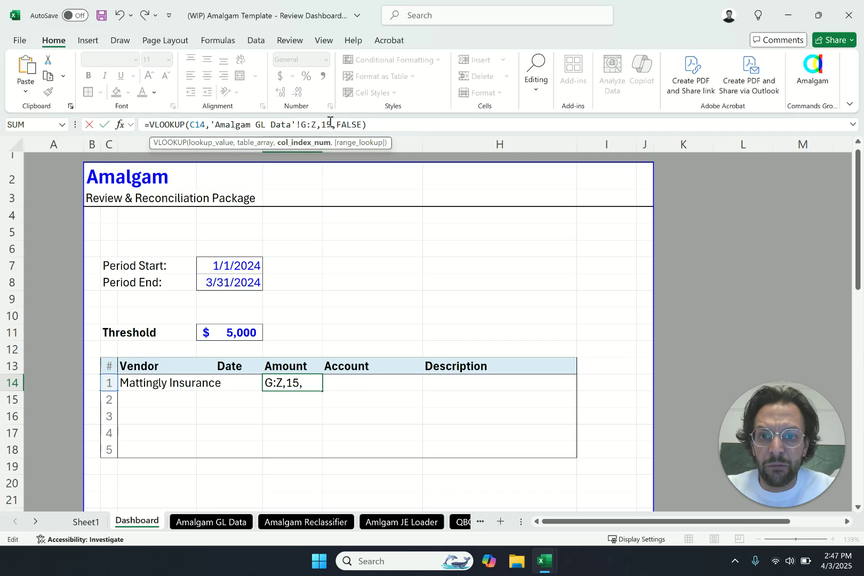
{"action": "key", "text": "BackSpace"}
{"action": "type", "text": "9"}
{"action": "key", "text": "Return"}
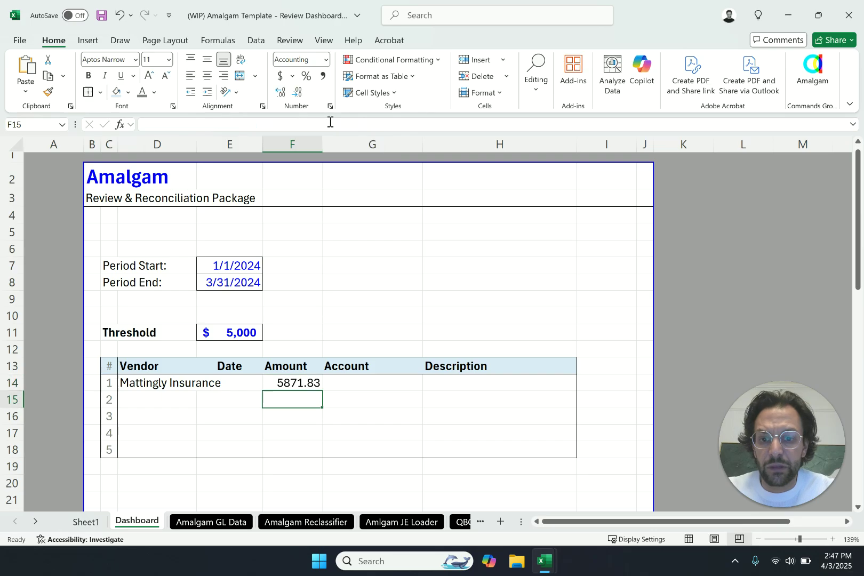
{"action": "key", "text": "Up"}
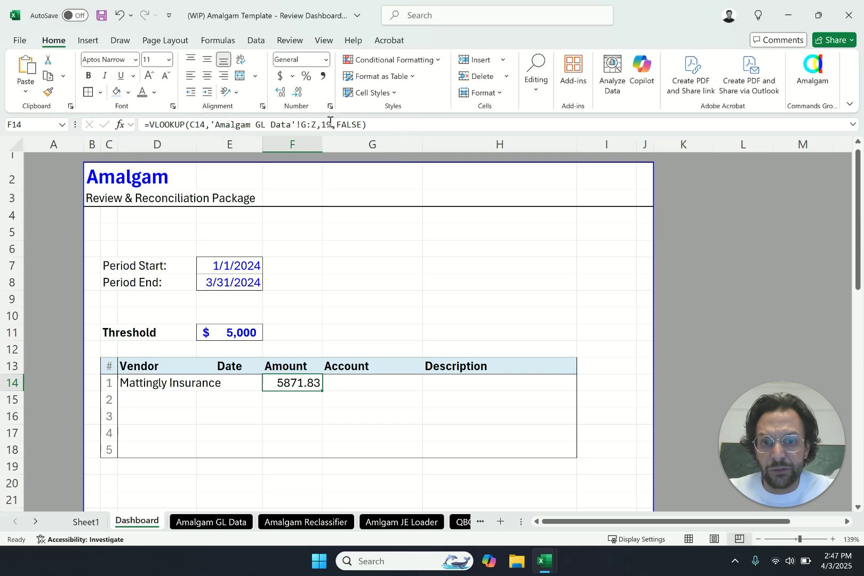
{"action": "left_click", "coordinate": [278, 76]}
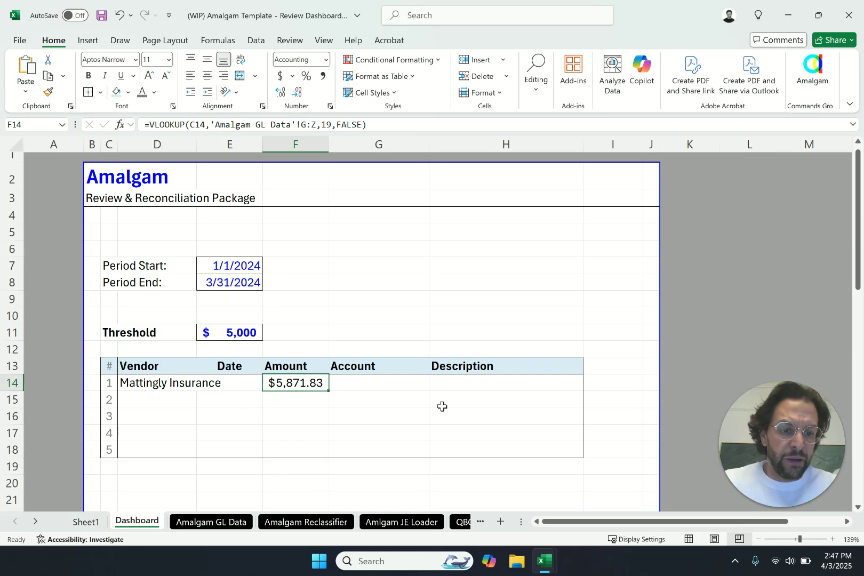
{"action": "left_click", "coordinate": [235, 386]}
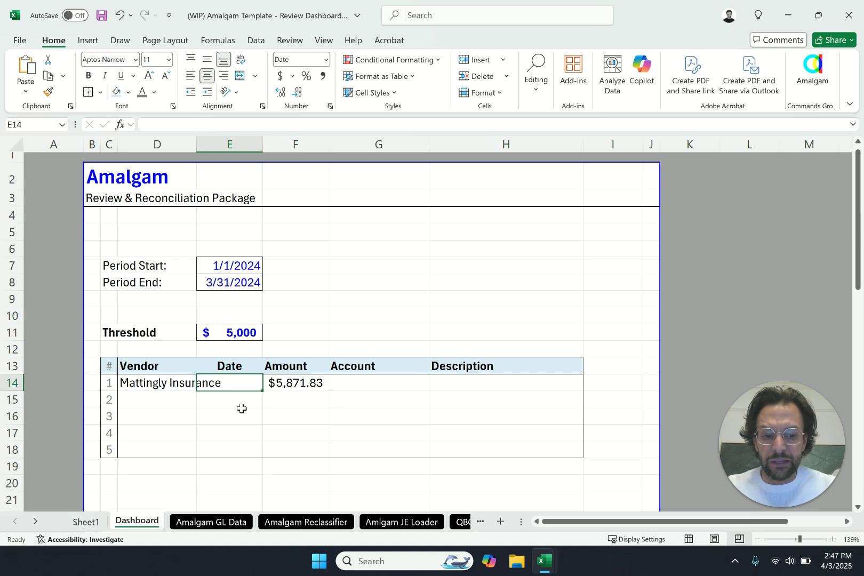
{"action": "type", "text": "=VLOOKUP("}
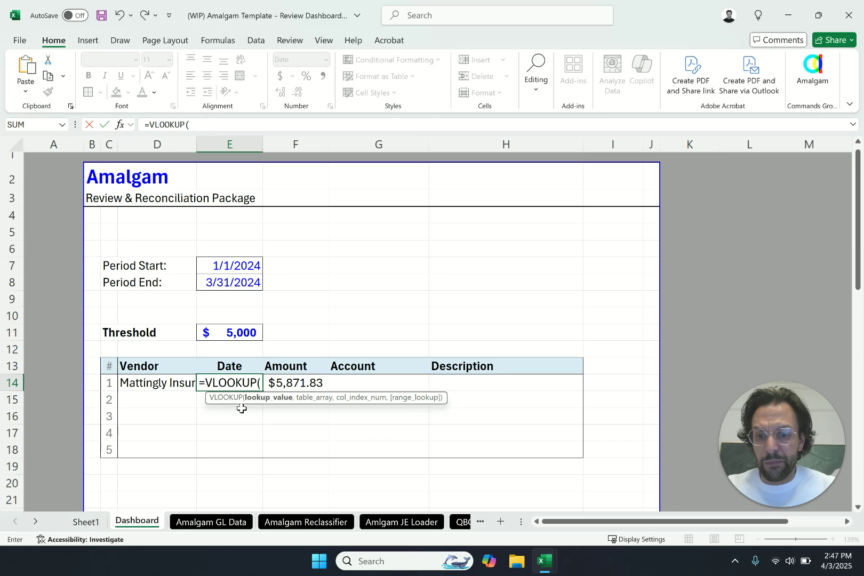
{"action": "left_click", "coordinate": [110, 383]}
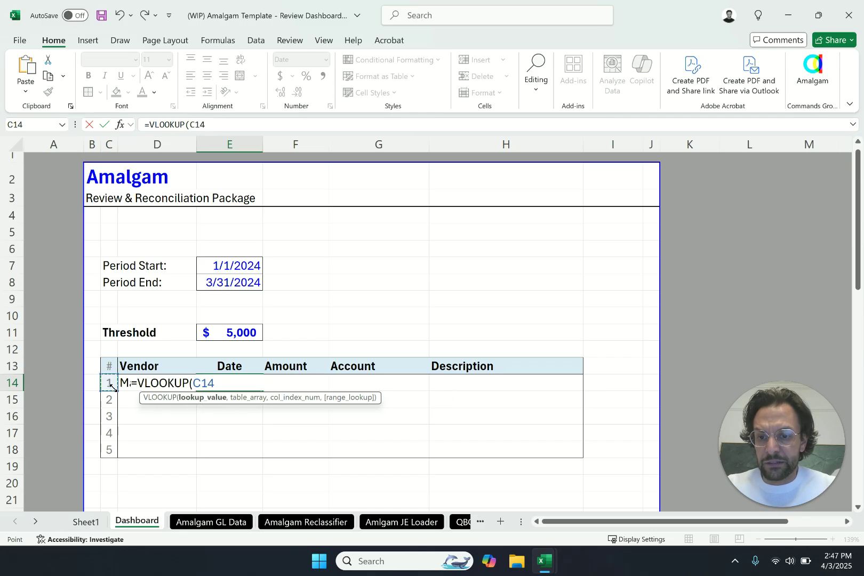
{"action": "left_click", "coordinate": [206, 524]}
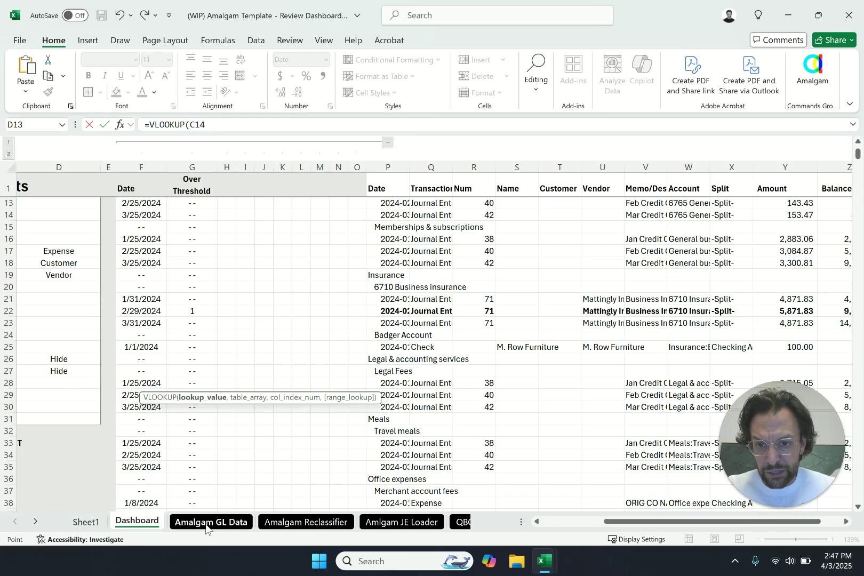
{"action": "left_click", "coordinate": [154, 527]}
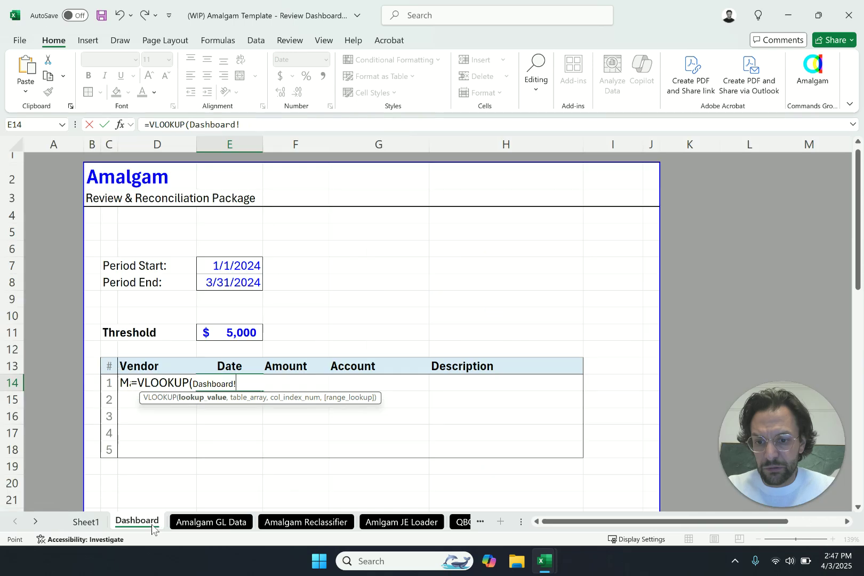
{"action": "left_click", "coordinate": [106, 383]}
{"action": "type", "text": ","}
{"action": "left_click", "coordinate": [205, 522]}
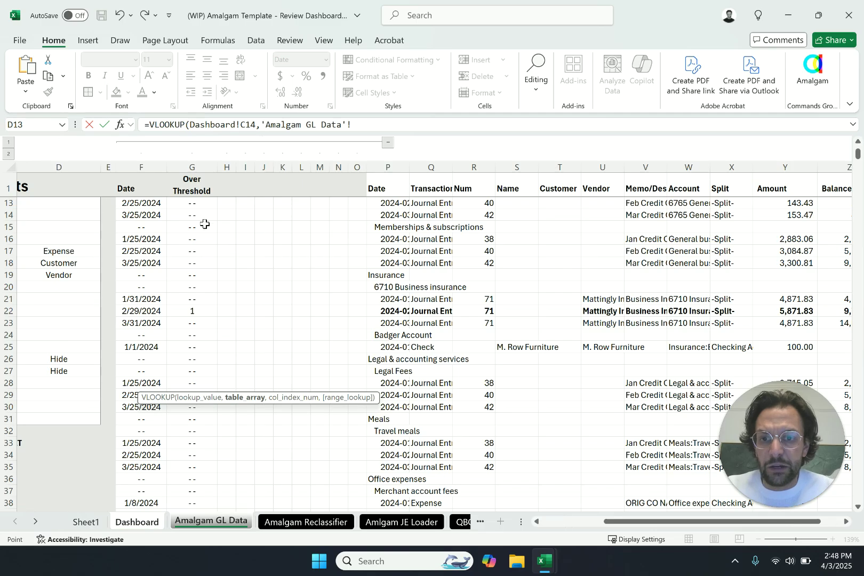
{"action": "left_click_drag", "start_coordinate": [189, 168], "coordinate": [718, 165]}
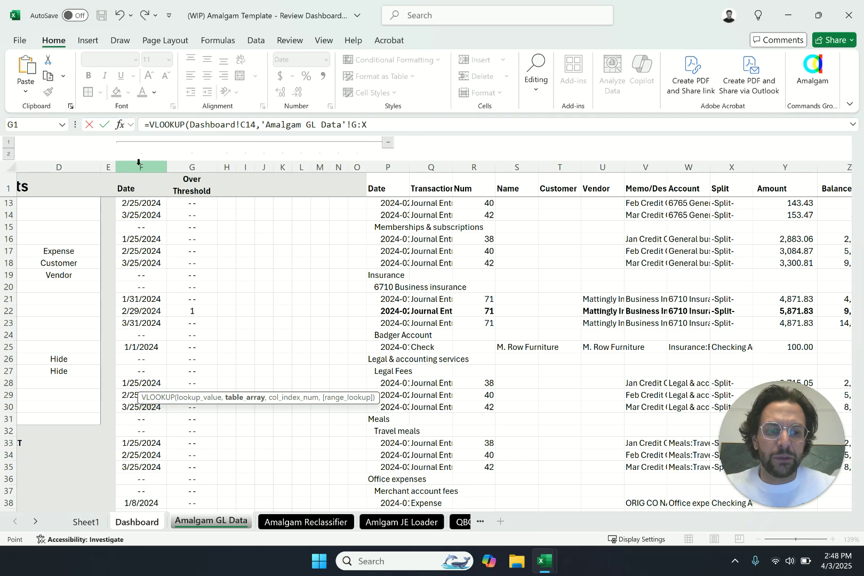
{"action": "key", "text": "Escape"}
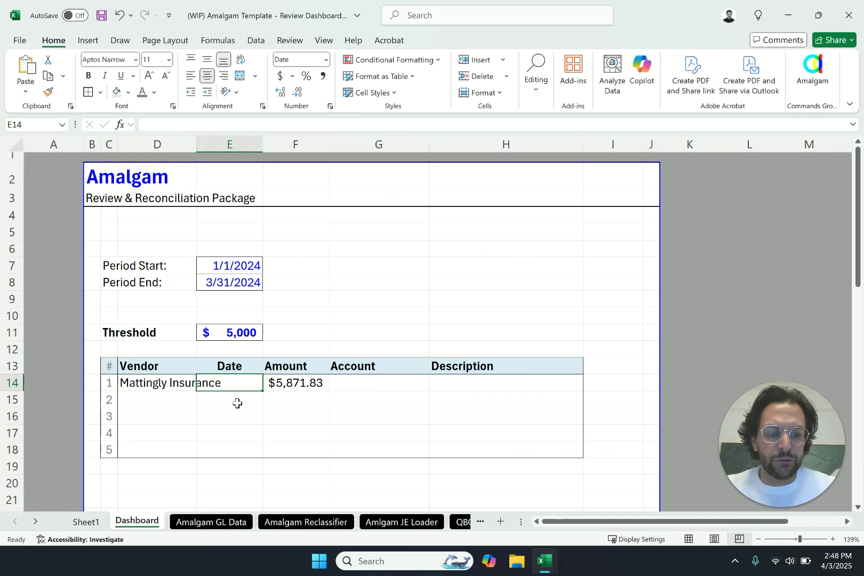
Step: Start an XLOOKUP in the second Vendor row, D15, with $C15 as the column-locked lookup value
{"action": "key", "text": "Down"}
{"action": "key", "text": "Left"}
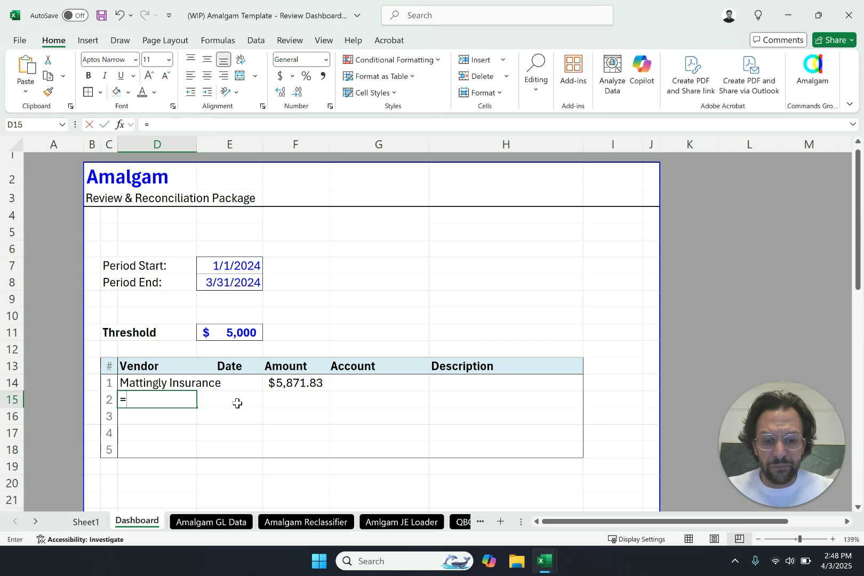
{"action": "type", "text": "=XLOOKUP("}
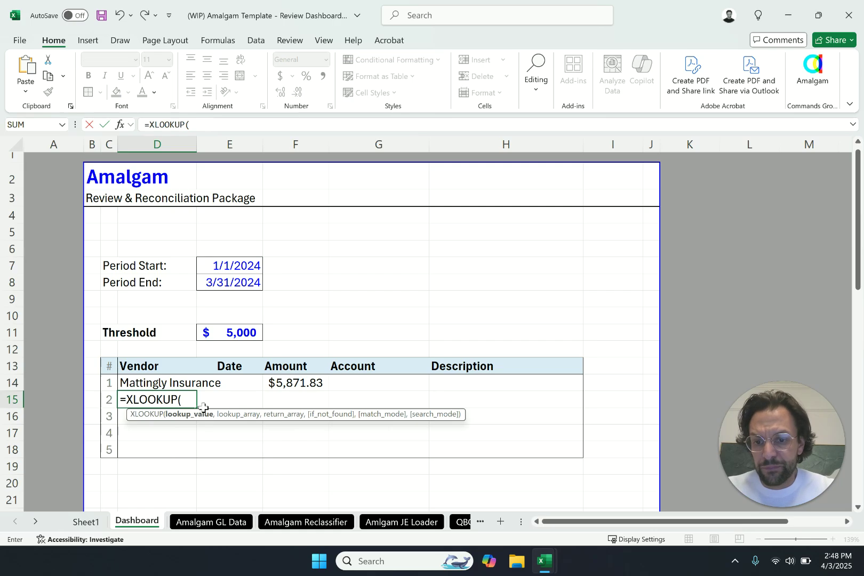
{"action": "left_click", "coordinate": [113, 403]}
{"action": "key", "text": "F4"}
{"action": "key", "text": "F4"}
{"action": "key", "text": "F4"}
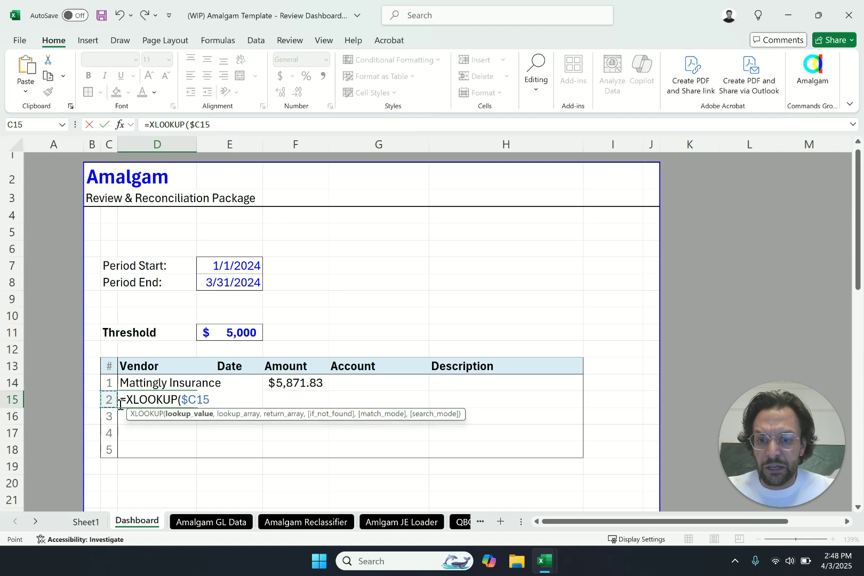
{"action": "type", "text": ","}
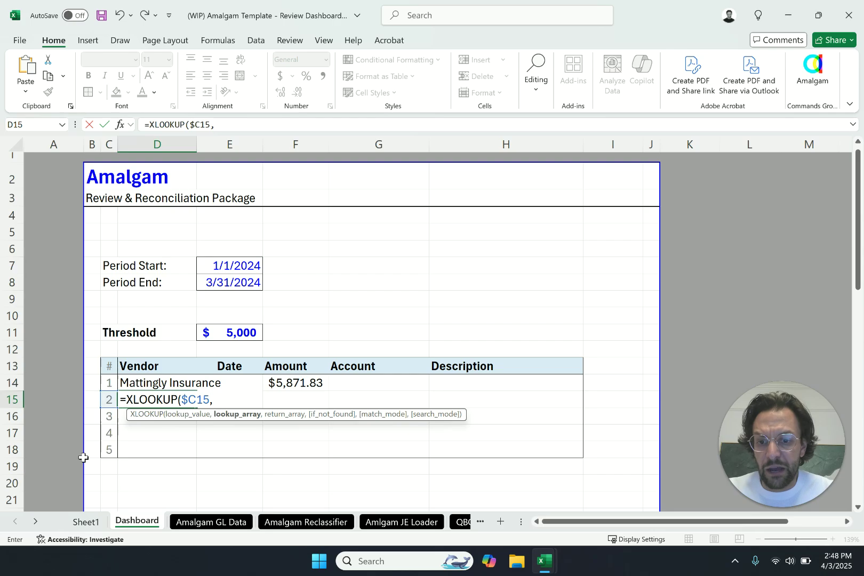
Step: Complete the D15 XLOOKUP with column G of Amalgam GL Data as lookup array and Vendor column U as return array
{"action": "left_click", "coordinate": [217, 522]}
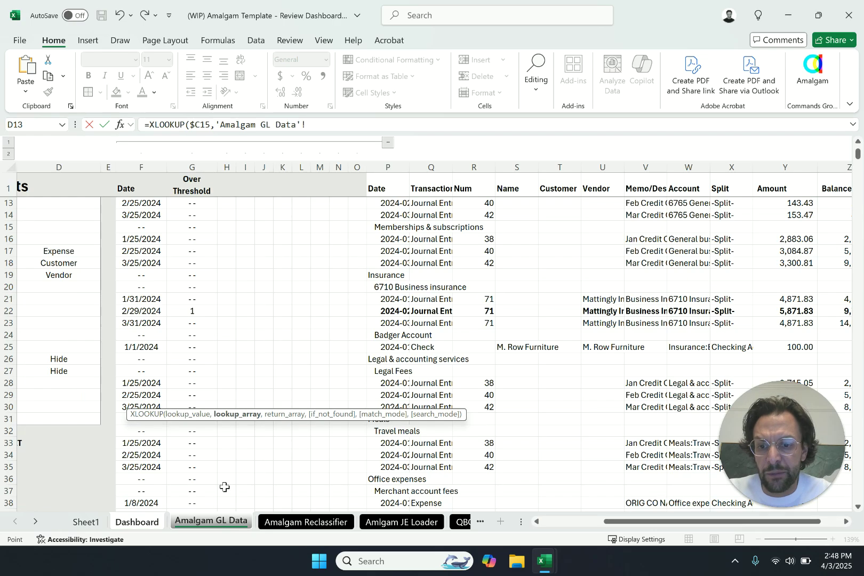
{"action": "left_click", "coordinate": [194, 166]}
{"action": "type", "text": ","}
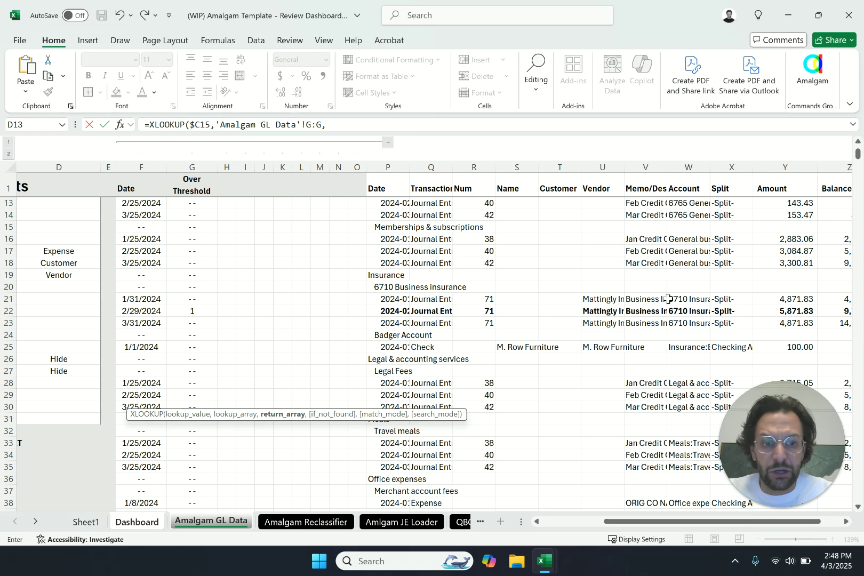
{"action": "left_click", "coordinate": [600, 167]}
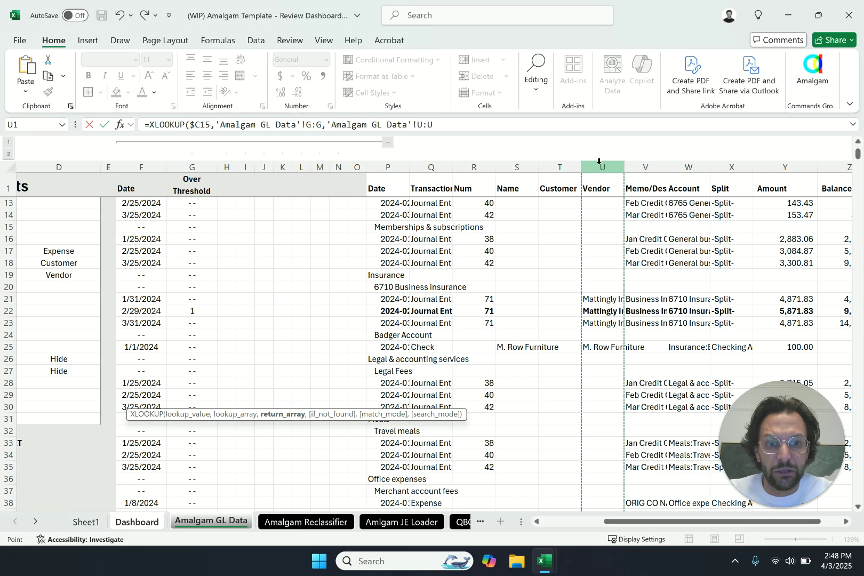
{"action": "type", "text": ")"}
{"action": "key", "text": "Return"}
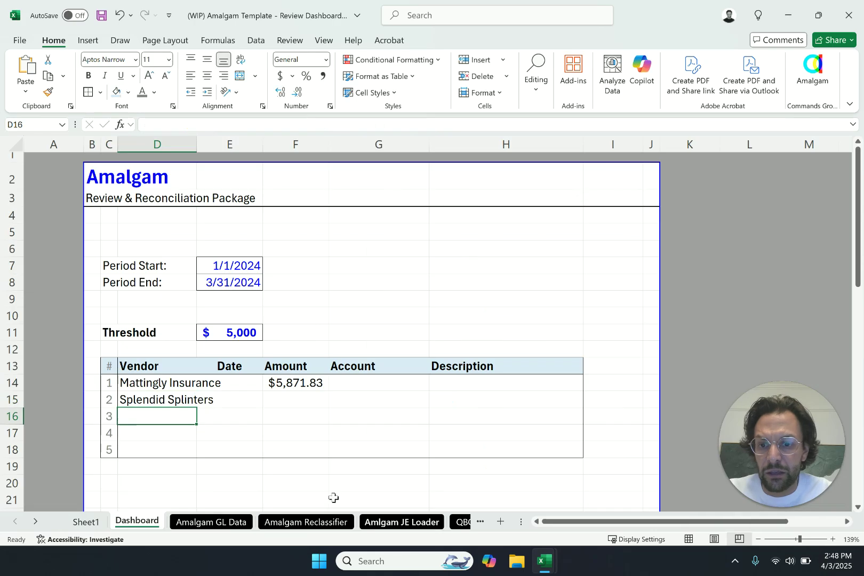
Step: Fill the Vendor XLOOKUP from D15 down into D16
{"action": "key", "text": "Up"}
{"action": "key", "text": "Down"}
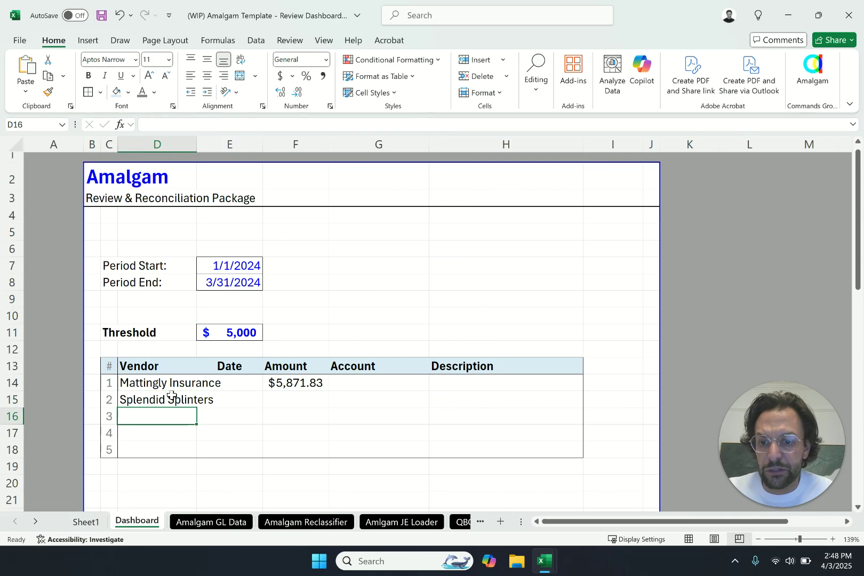
{"action": "key", "text": "ctrl+d"}
Step: Make the lookup array in the D15 Vendor formula absolute as $G:$G
{"action": "key", "text": "Up"}
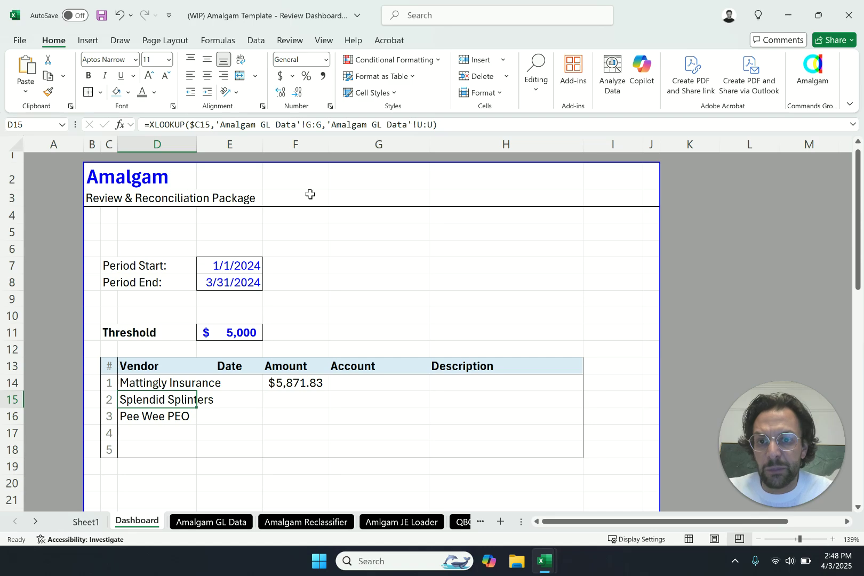
{"action": "left_click", "coordinate": [313, 125]}
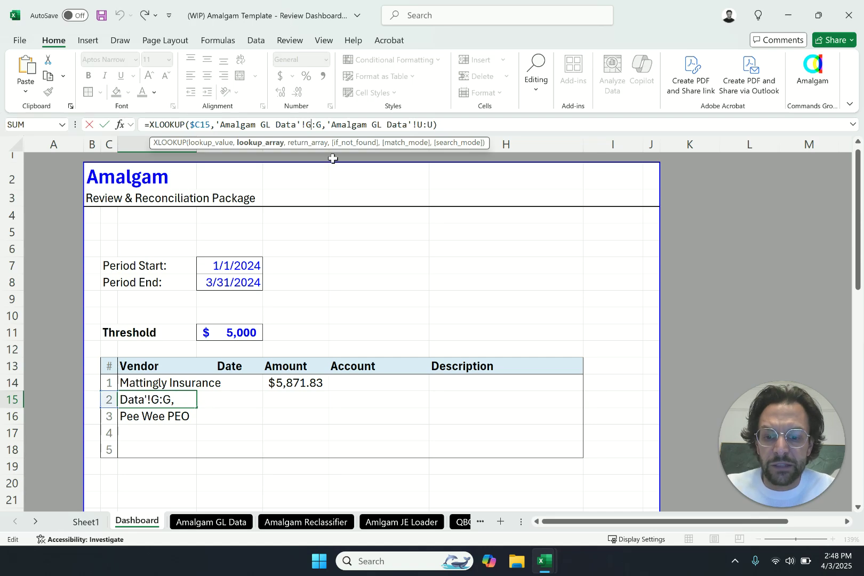
{"action": "key", "text": "F4"}
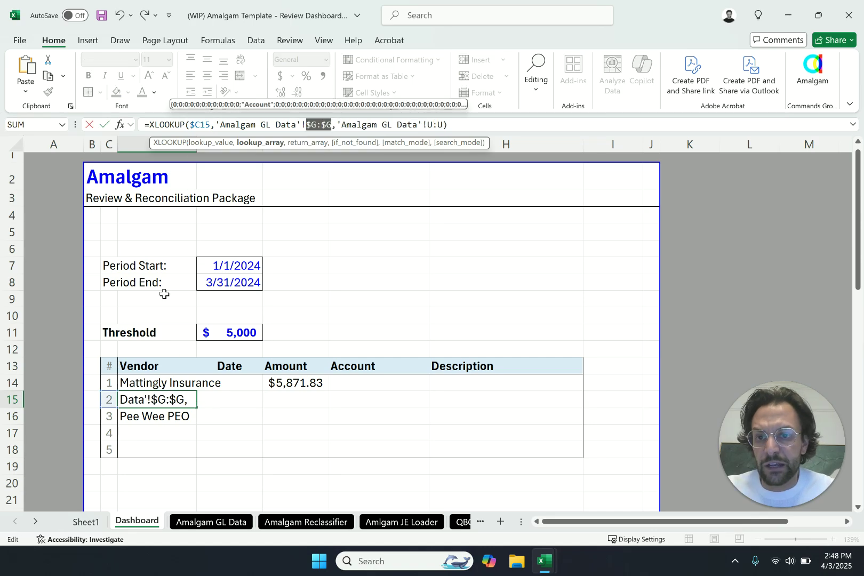
{"action": "key", "text": "Return"}
Step: Copy the D15 Vendor lookup into the Date cell E15, pasting only the formula
{"action": "left_click", "coordinate": [152, 404]}
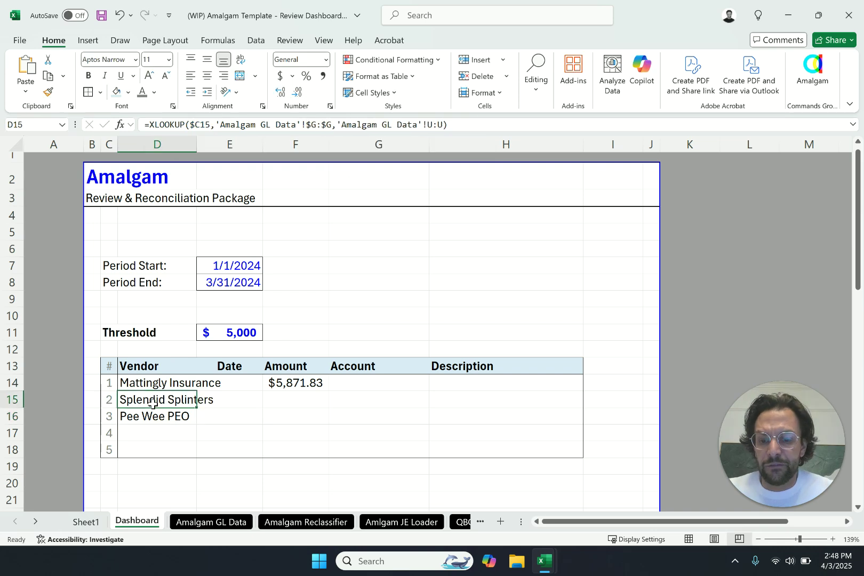
{"action": "key", "text": "ctrl+c"}
{"action": "key", "text": "Right"}
{"action": "key", "text": "alt+e"}
{"action": "key", "text": "s"}
{"action": "key", "text": "f"}
{"action": "key", "text": "Return"}
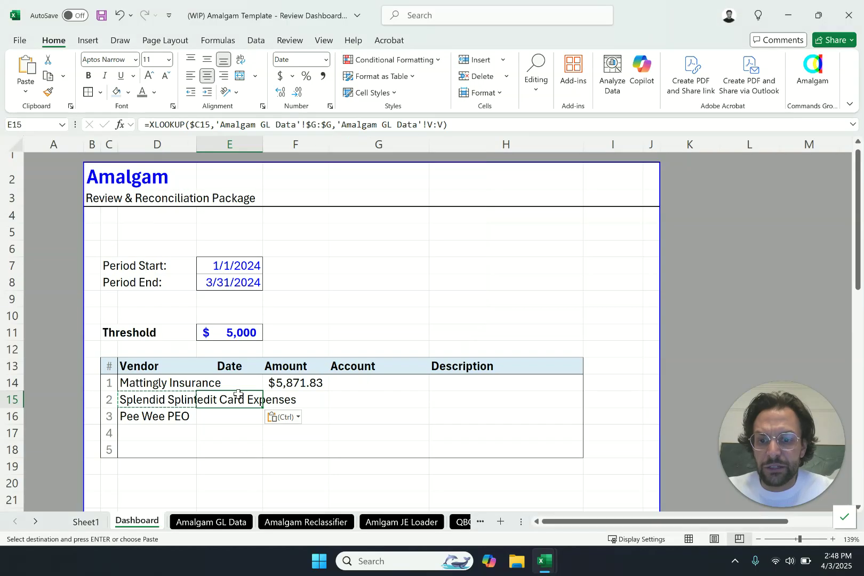
Step: Change the return array of the E15 Date lookup to column F:F of Amalgam GL Data
{"action": "left_click", "coordinate": [443, 125]}
{"action": "key", "text": "BackSpace"}
{"action": "key", "text": "BackSpace"}
{"action": "key", "text": "BackSpace"}
{"action": "type", "text": "F:F"}
{"action": "key", "text": "Return"}
Step: Copy the E15 Date lookup into the rows below and above it, E16 and E14
{"action": "key", "text": "ctrl+d"}
{"action": "key", "text": "Up"}
{"action": "key", "text": "ctrl+c"}
{"action": "key", "text": "Up"}
{"action": "key", "text": "ctrl+v"}
{"action": "key", "text": "Down"}
{"action": "key", "text": "Down"}
{"action": "key", "text": "Down"}
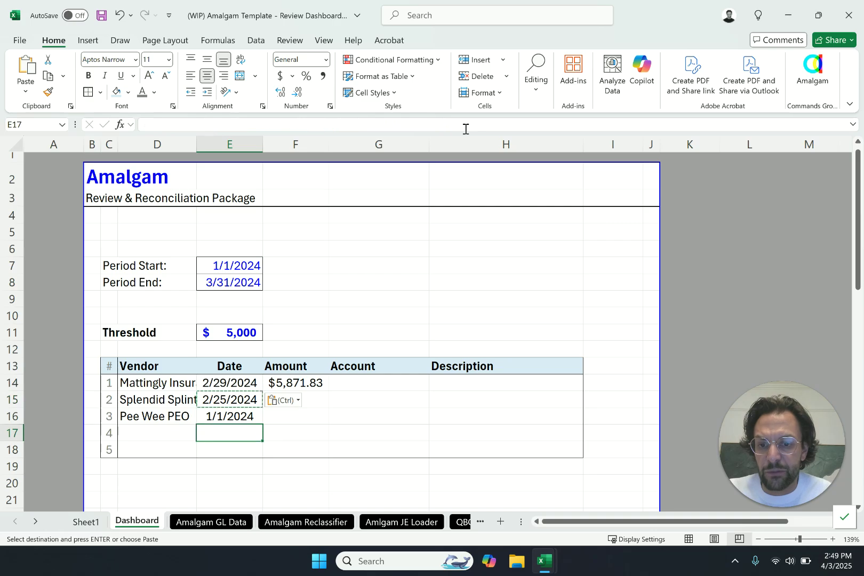
Step: Copy the Date lookup from E15 into the second Amount cell, F15
{"action": "key", "text": "Escape"}
{"action": "key", "text": "Up"}
{"action": "key", "text": "Up"}
{"action": "key", "text": "Right"}
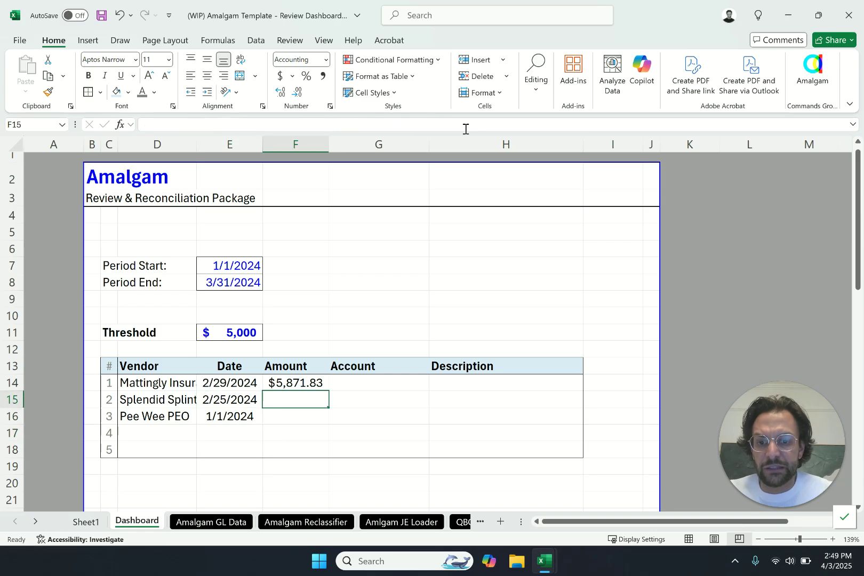
{"action": "left_click", "coordinate": [284, 380]}
{"action": "key", "text": "Down"}
{"action": "key", "text": "Left"}
{"action": "key", "text": "ctrl+c"}
{"action": "key", "text": "Right"}
{"action": "key", "text": "ctrl+v"}
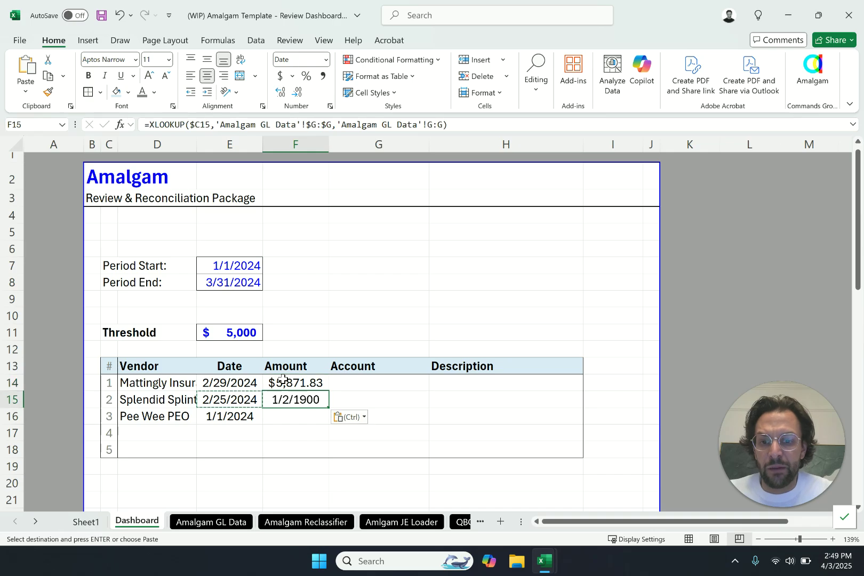
Step: Change the return array of the F15 Amount lookup to Y:Y and format the cell with the comma number style
{"action": "left_click", "coordinate": [441, 124]}
{"action": "key", "text": "BackSpace"}
{"action": "key", "text": "BackSpace"}
{"action": "key", "text": "BackSpace"}
{"action": "type", "text": "Y"}
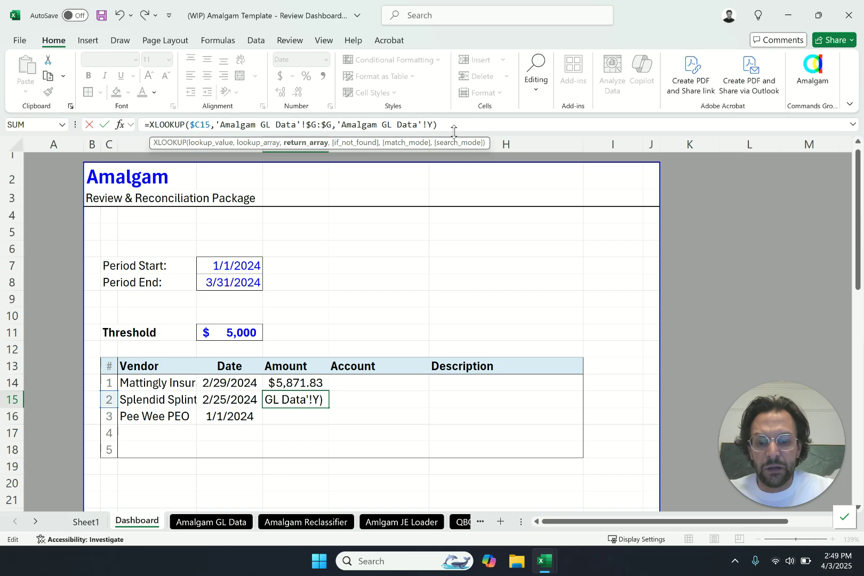
{"action": "type", "text": ":Y"}
{"action": "key", "text": "Return"}
{"action": "key", "text": "Up"}
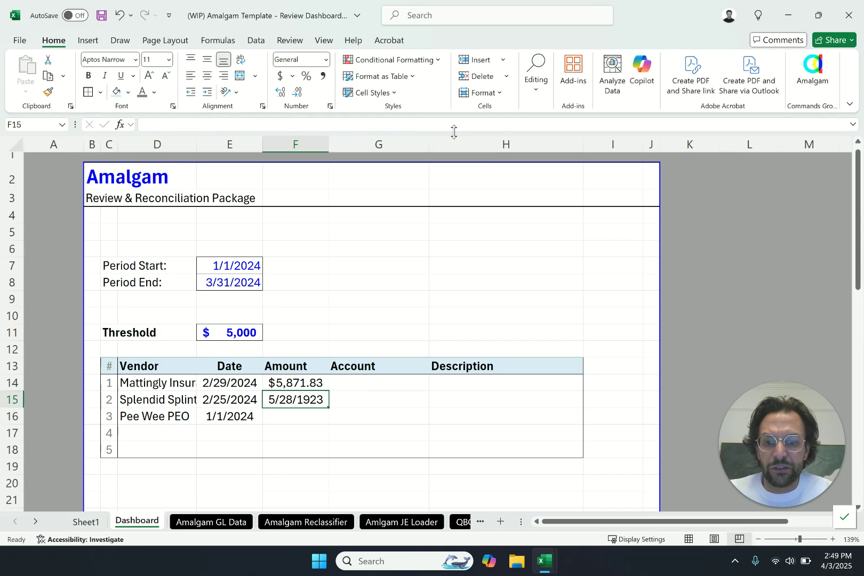
{"action": "left_click", "coordinate": [323, 76]}
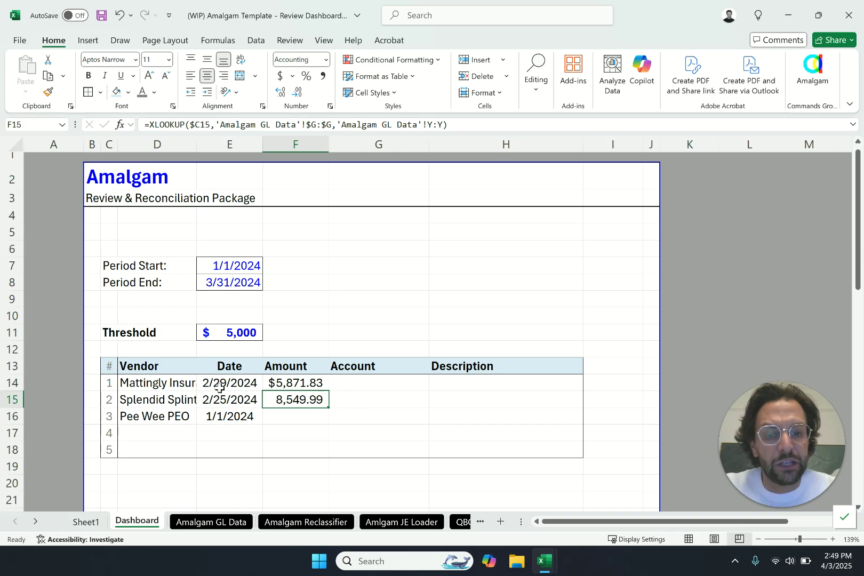
Step: Compare the lookup formulas in the first two Vendor rows, D14 and D15
{"action": "left_click", "coordinate": [169, 383]}
{"action": "left_click", "coordinate": [170, 404]}
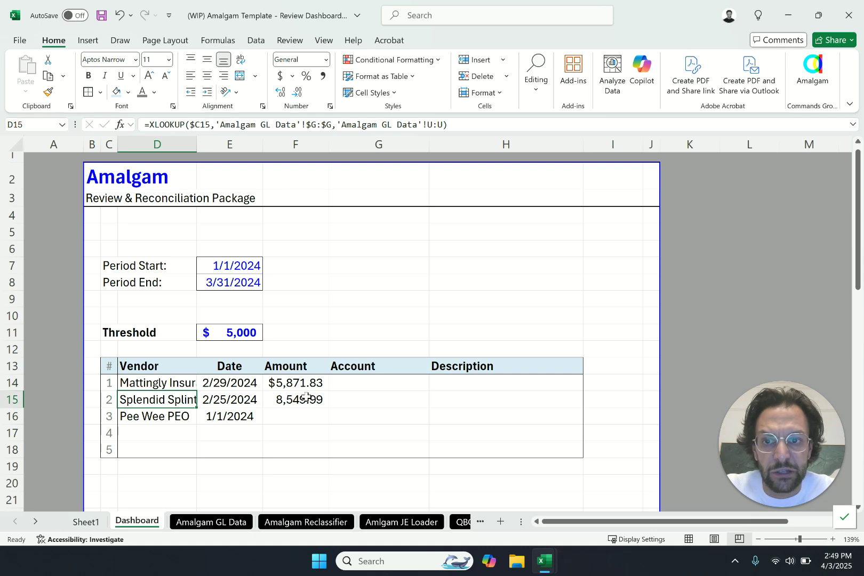
{"action": "scroll", "coordinate": [306, 397], "scroll_direction": "down", "scroll_amount": 2}
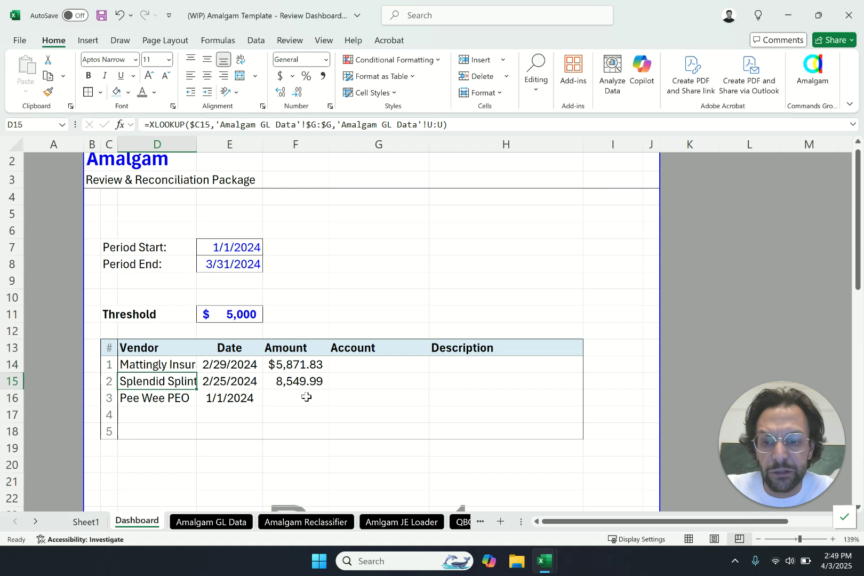